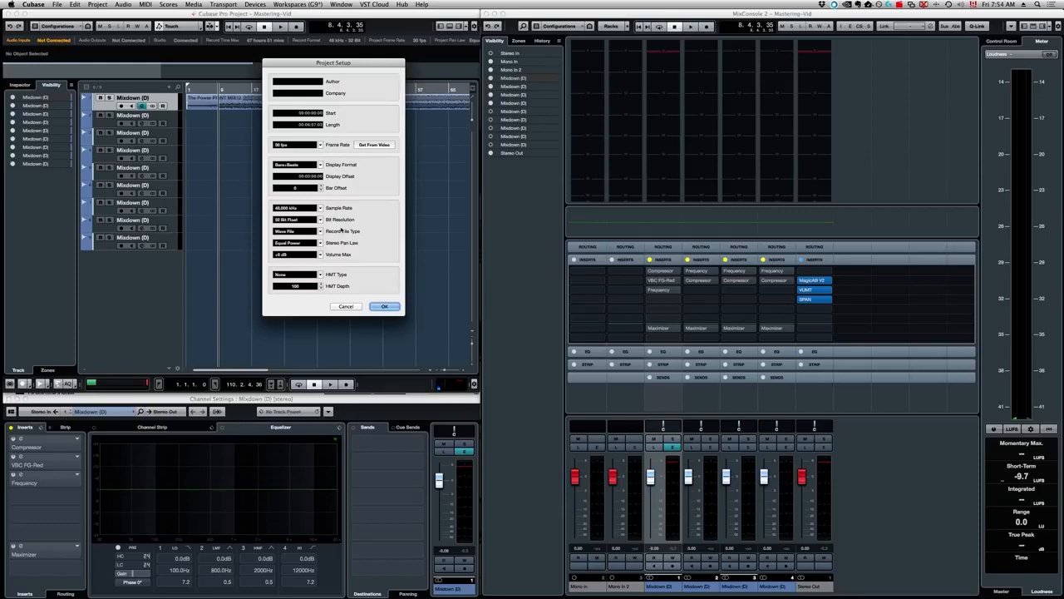
Confirm the project setup, then open and close the MagicAB V2 editor on the Stereo Out channel
{"action": "left_click", "coordinate": [383, 306]}
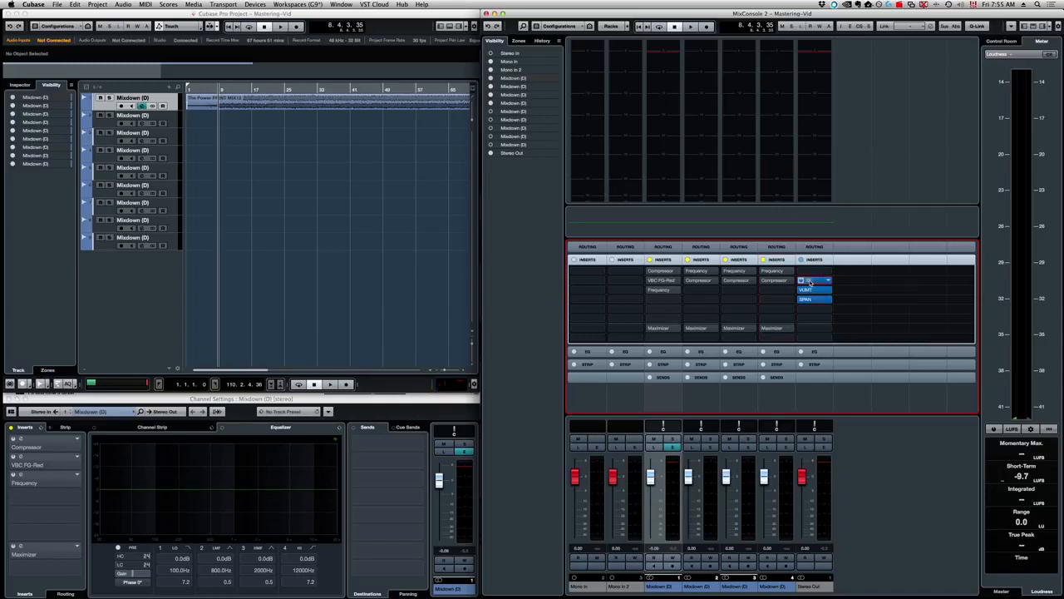
{"action": "double_click", "coordinate": [810, 282]}
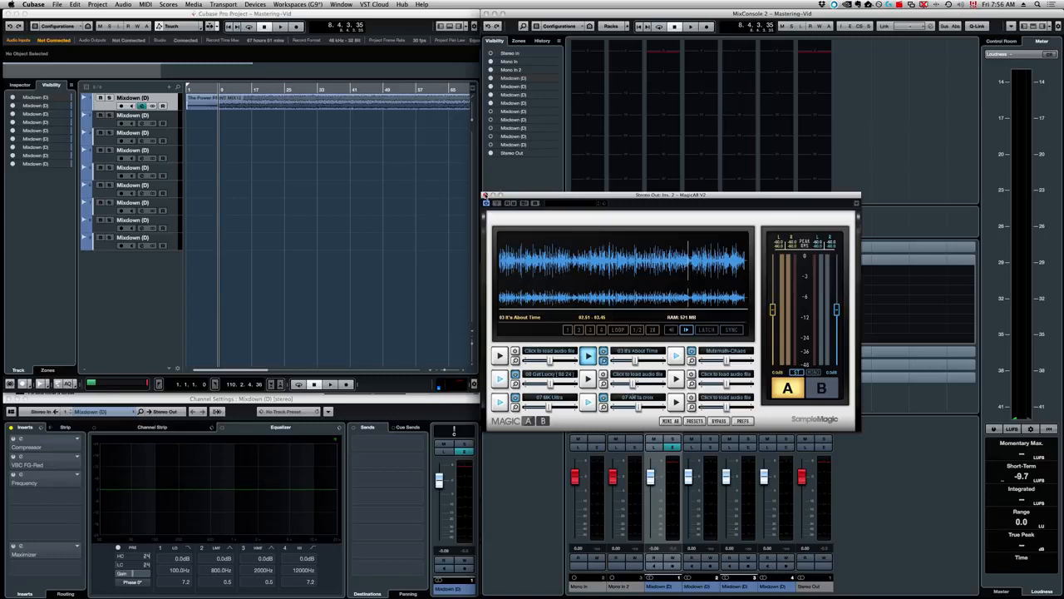
{"action": "left_click", "coordinate": [485, 194]}
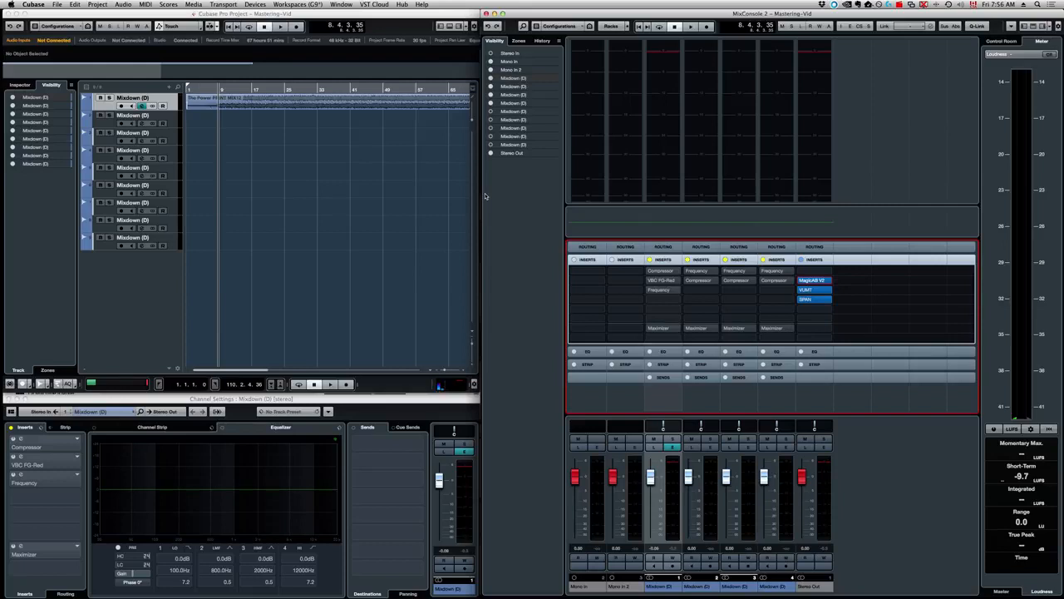
Open and close the VUMT and SPAN plugin editors on the Stereo Out channel
{"action": "left_click", "coordinate": [807, 289]}
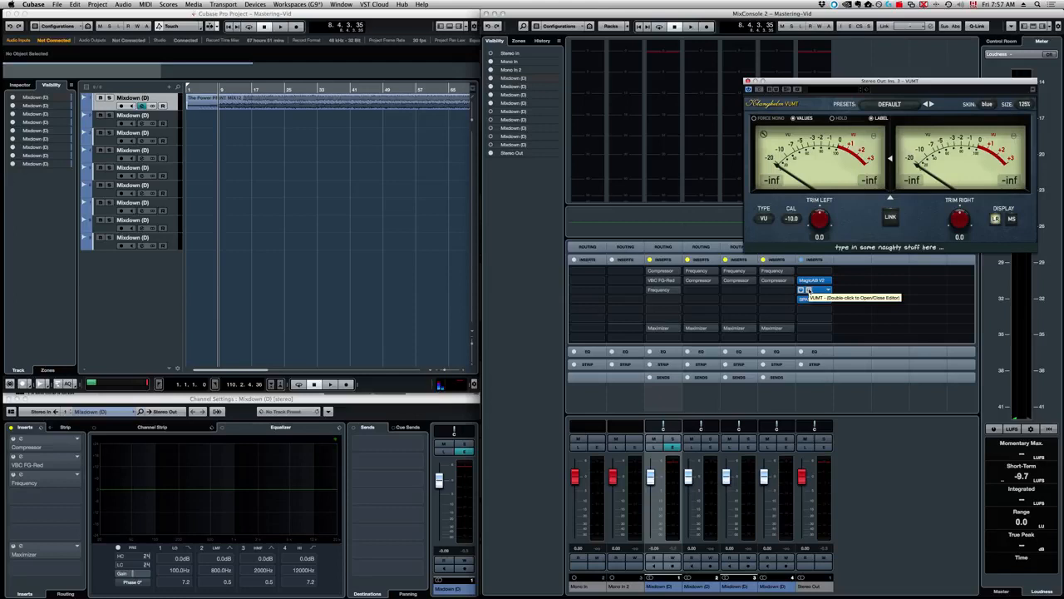
{"action": "left_click", "coordinate": [748, 83]}
{"action": "left_click", "coordinate": [812, 299]}
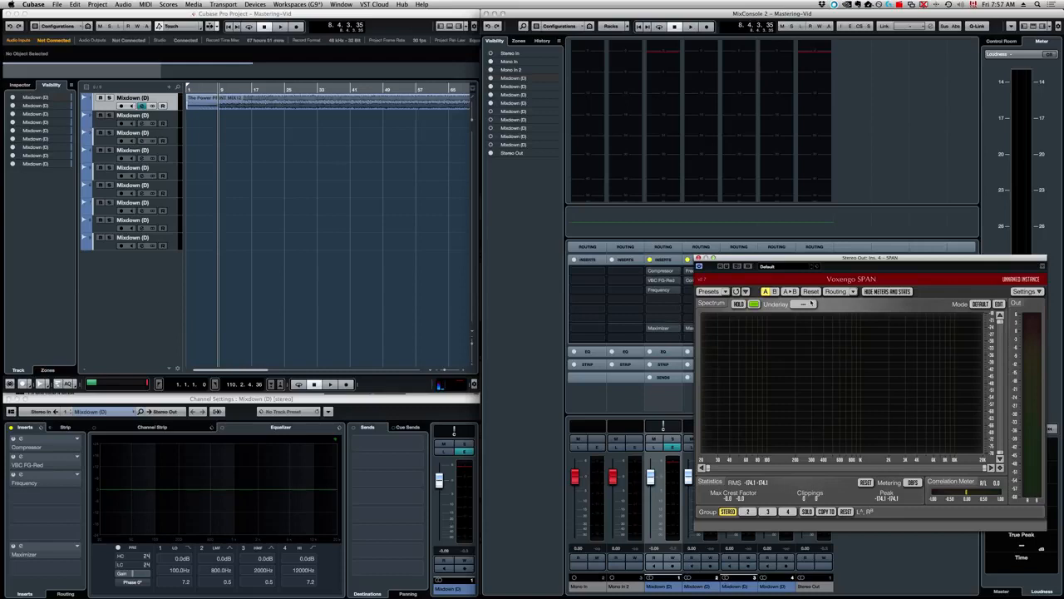
{"action": "left_click", "coordinate": [698, 258]}
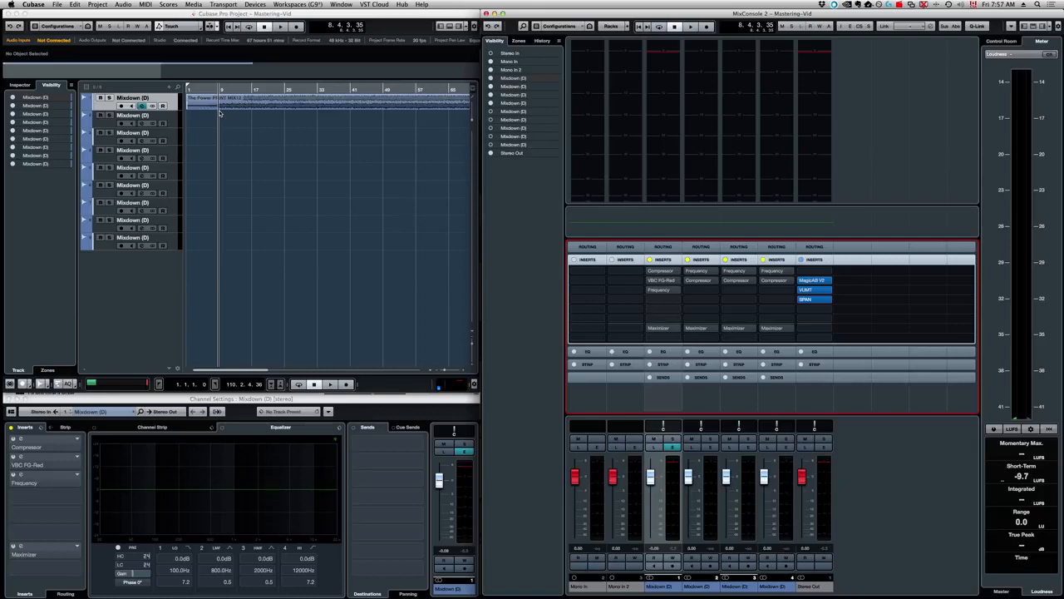
Audition playback, then open the Mixdown channel's Compressor insert editor and move it over the track area
{"action": "key", "text": "space"}
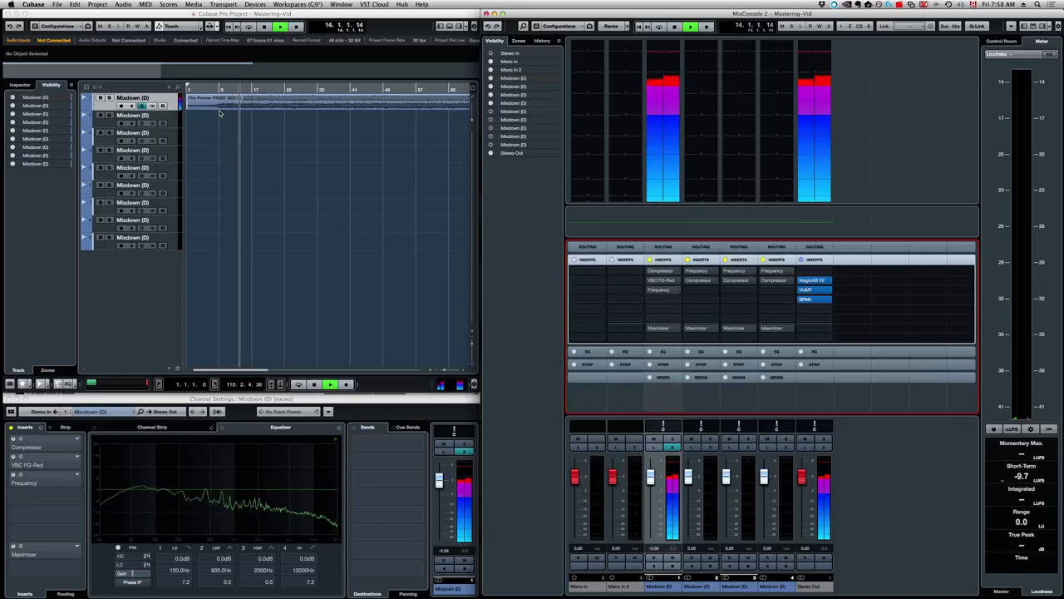
{"action": "key", "text": "space"}
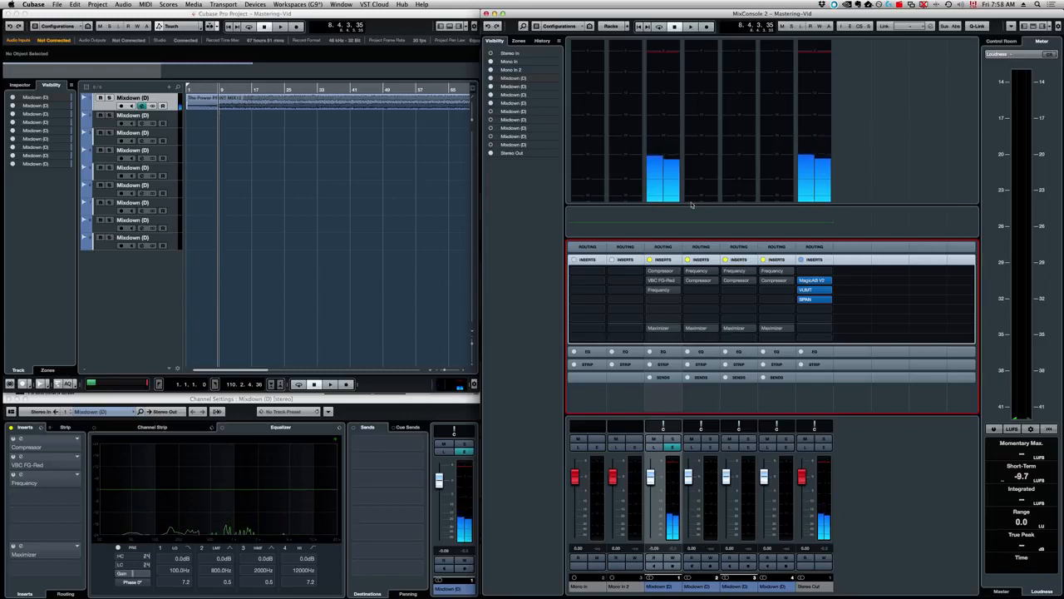
{"action": "left_click", "coordinate": [650, 272]}
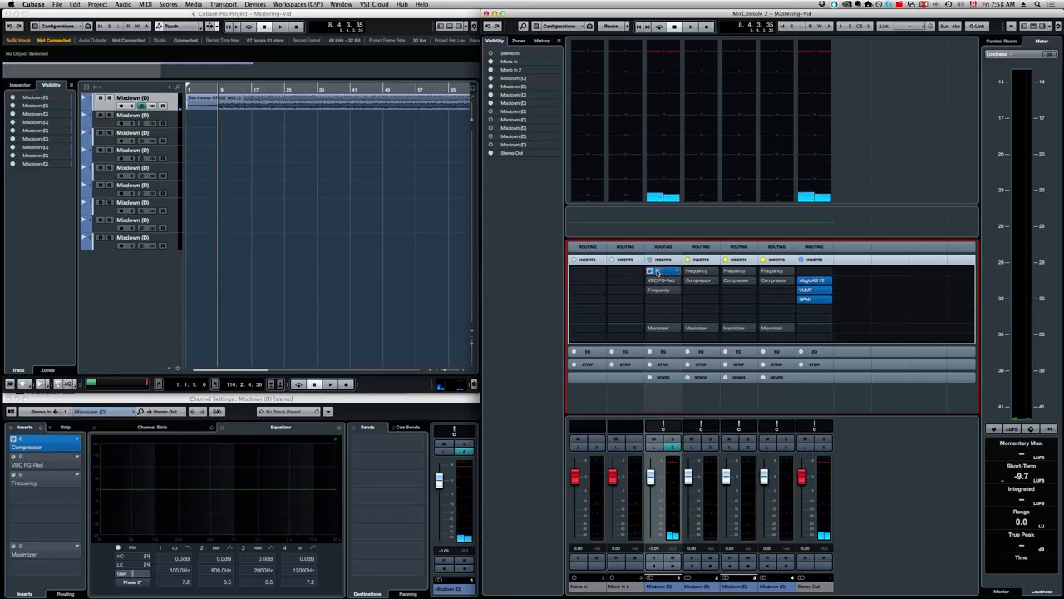
{"action": "double_click", "coordinate": [656, 272]}
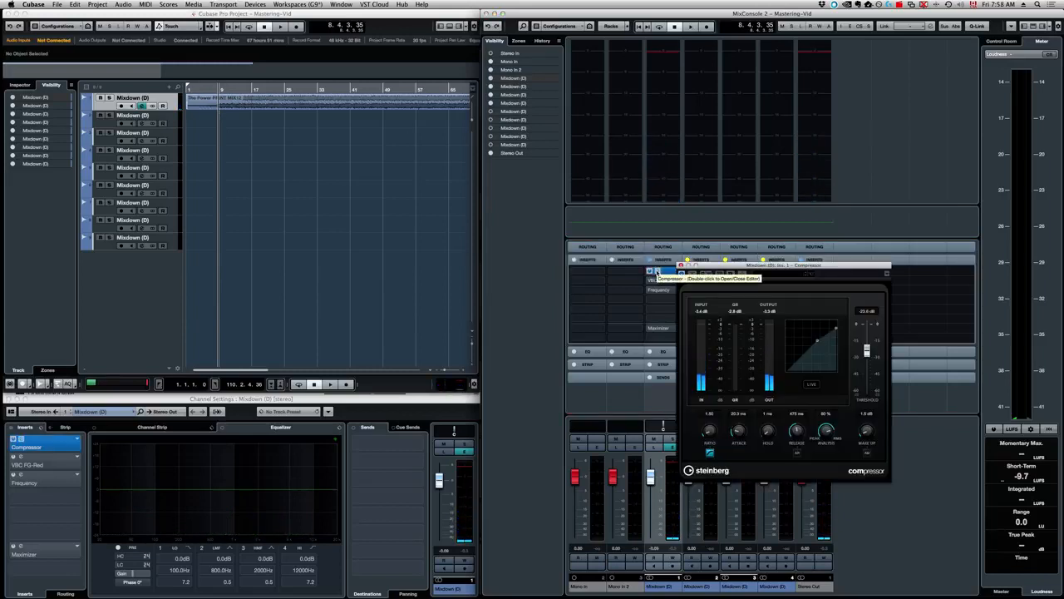
{"action": "left_click_drag", "start_coordinate": [720, 264], "coordinate": [328, 145]}
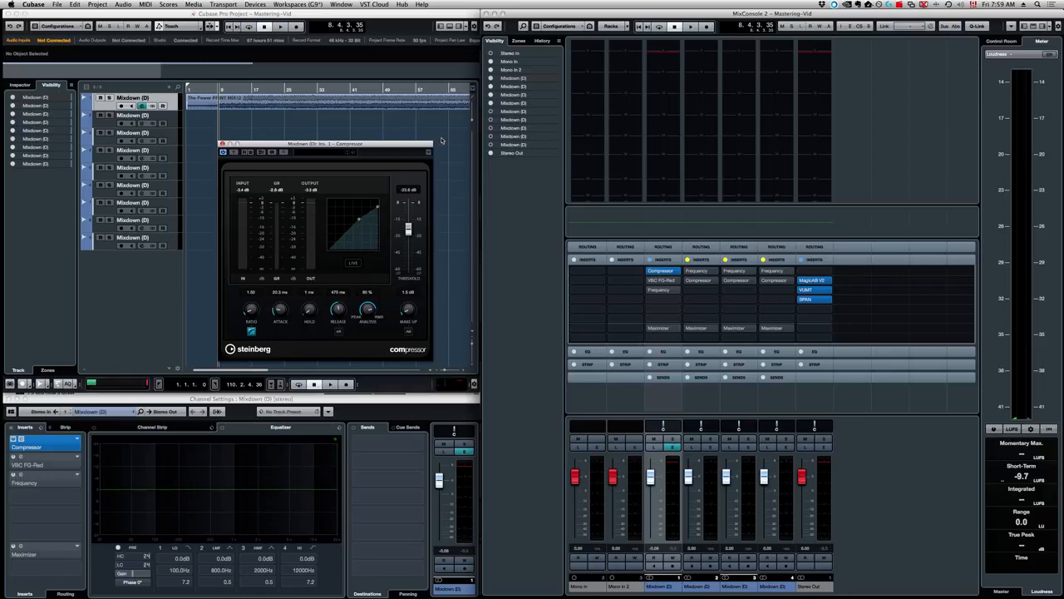
Play the mix while toggling the Compressor's bypass on and off to compare processed and unprocessed sound
{"action": "key", "text": "space"}
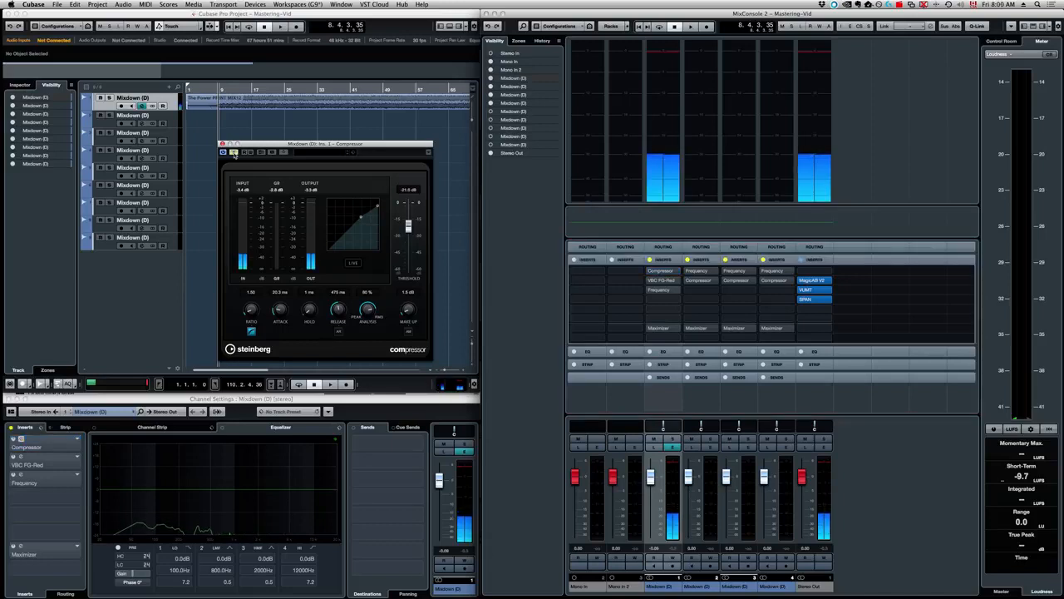
{"action": "left_click", "coordinate": [234, 153]}
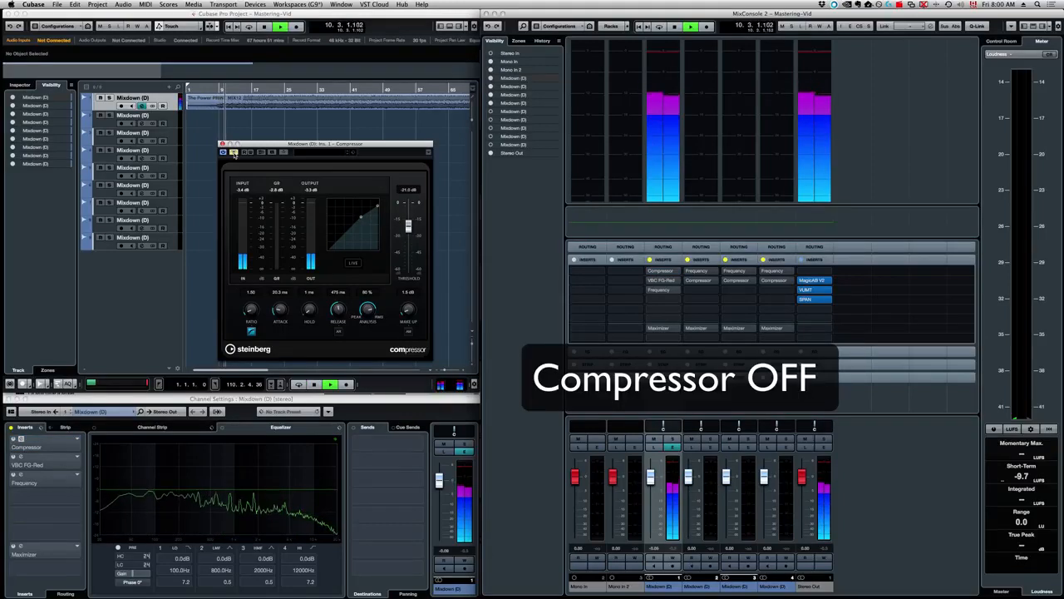
{"action": "left_click", "coordinate": [233, 153]}
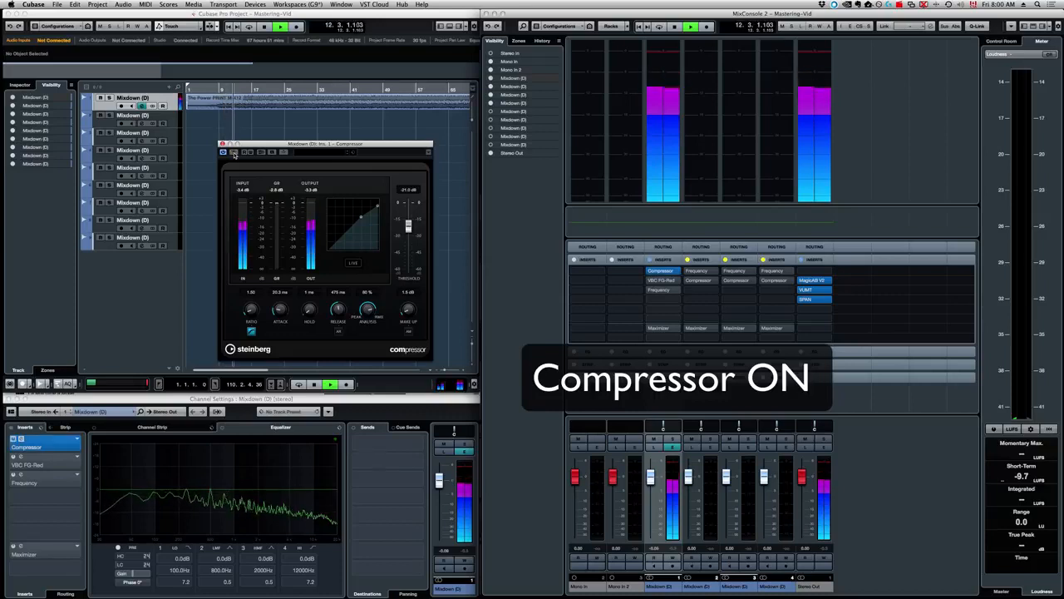
{"action": "left_click", "coordinate": [234, 153]}
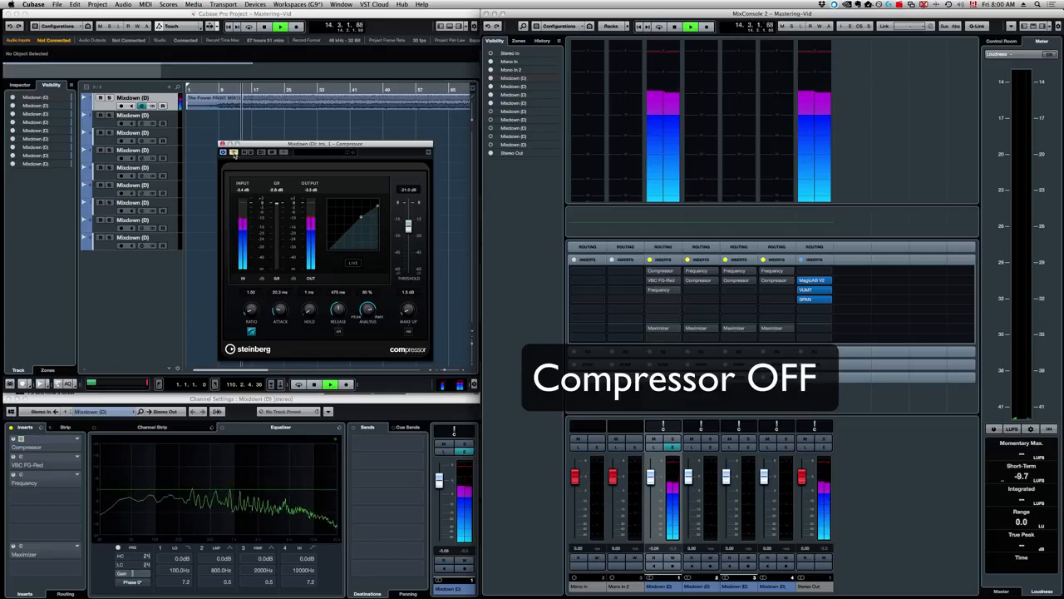
{"action": "left_click", "coordinate": [234, 153]}
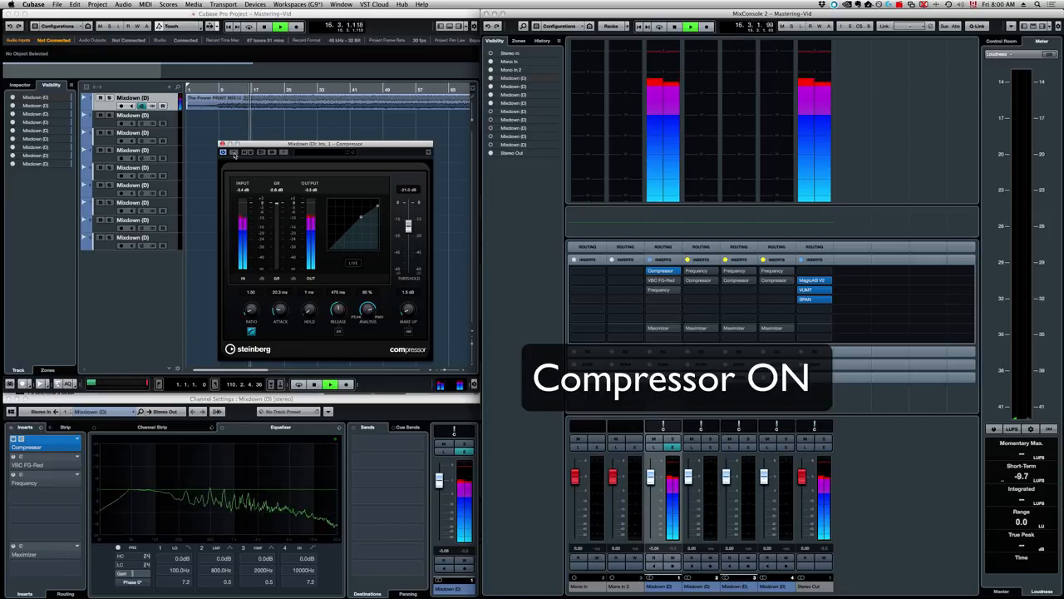
{"action": "key", "text": "space"}
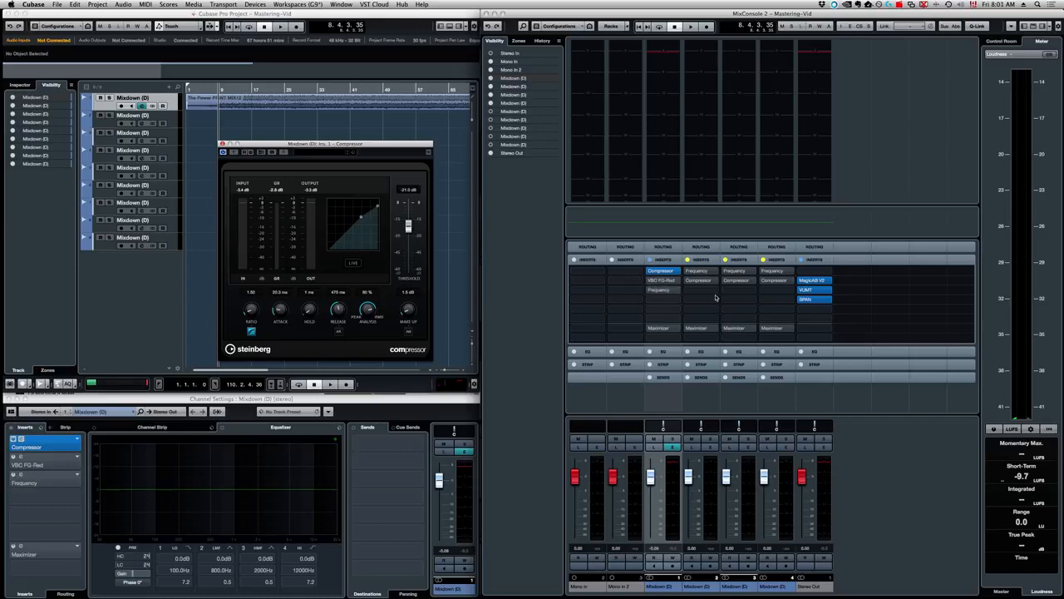
Open the Frequency EQ insert editor, bypass it, and set the playback position near the song's start
{"action": "left_click", "coordinate": [650, 290]}
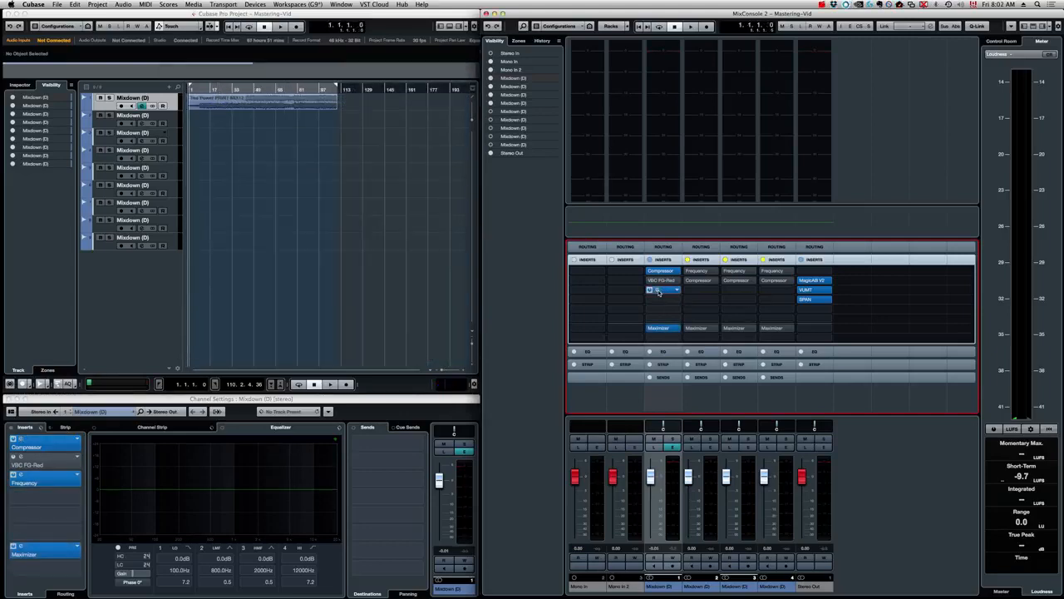
{"action": "double_click", "coordinate": [656, 290]}
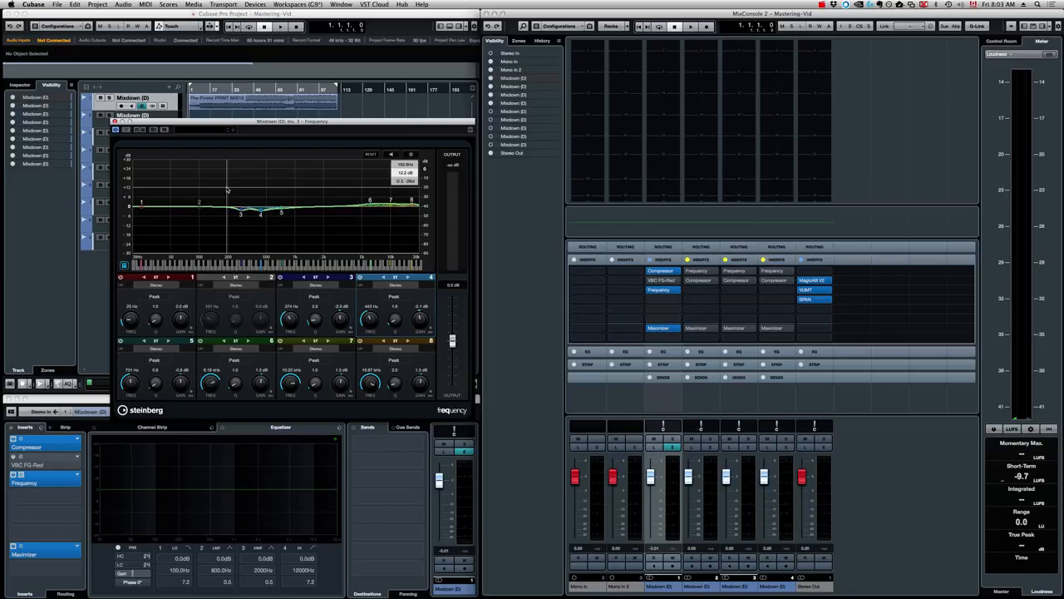
{"action": "left_click", "coordinate": [126, 130]}
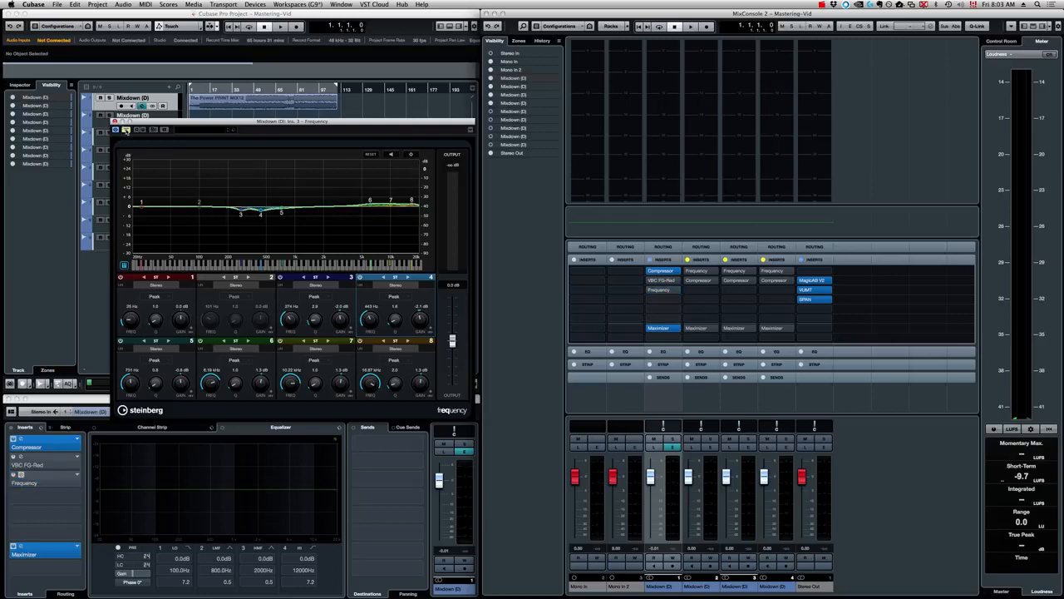
{"action": "left_click", "coordinate": [198, 89]}
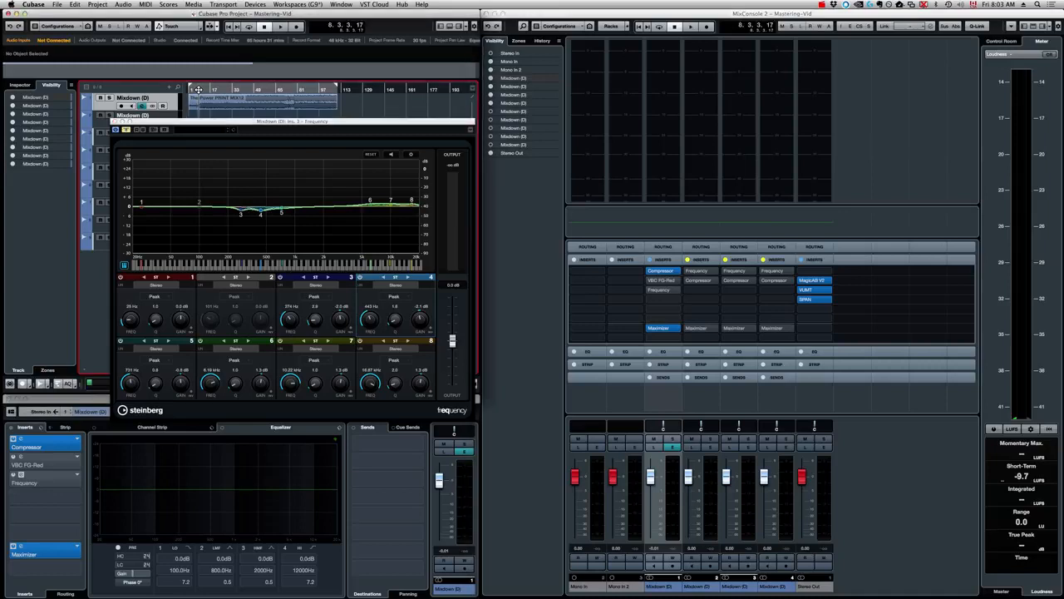
Play the mix while toggling the Frequency EQ's bypass to compare with and without EQ, ending with it active
{"action": "key", "text": "space"}
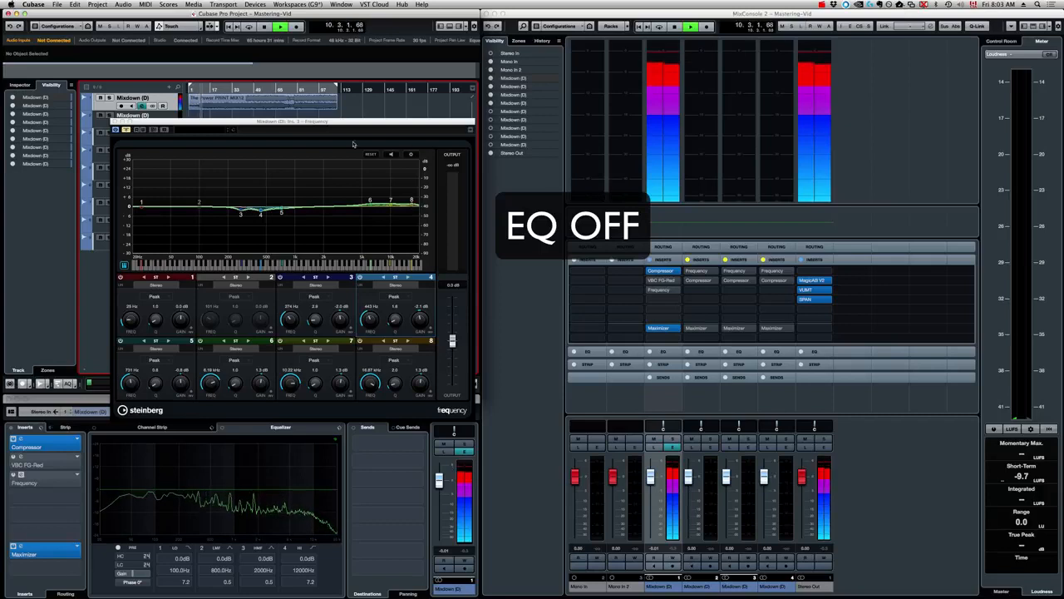
{"action": "left_click", "coordinate": [126, 131]}
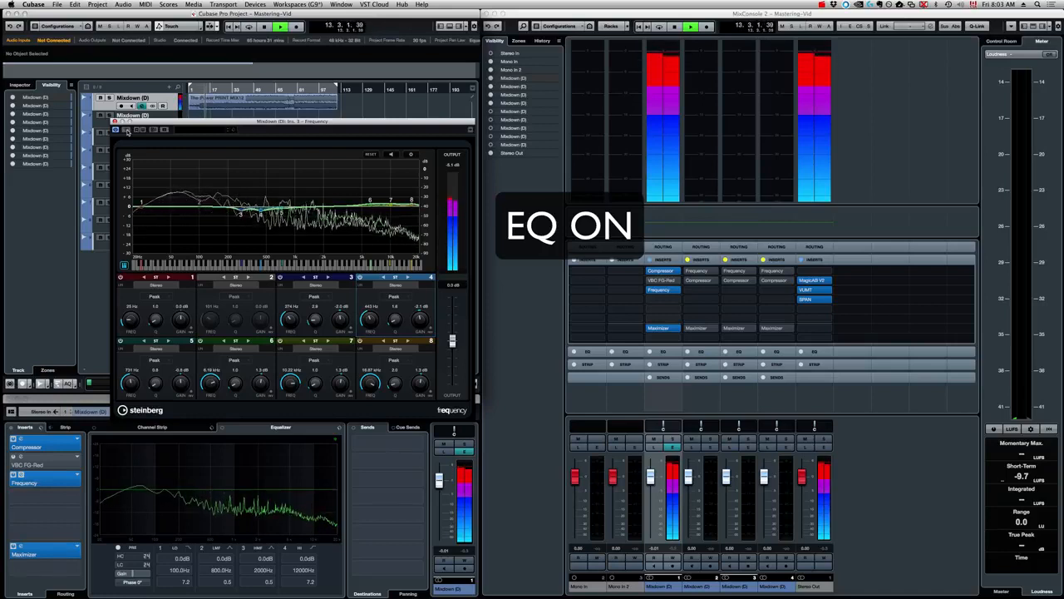
{"action": "left_click", "coordinate": [126, 130]}
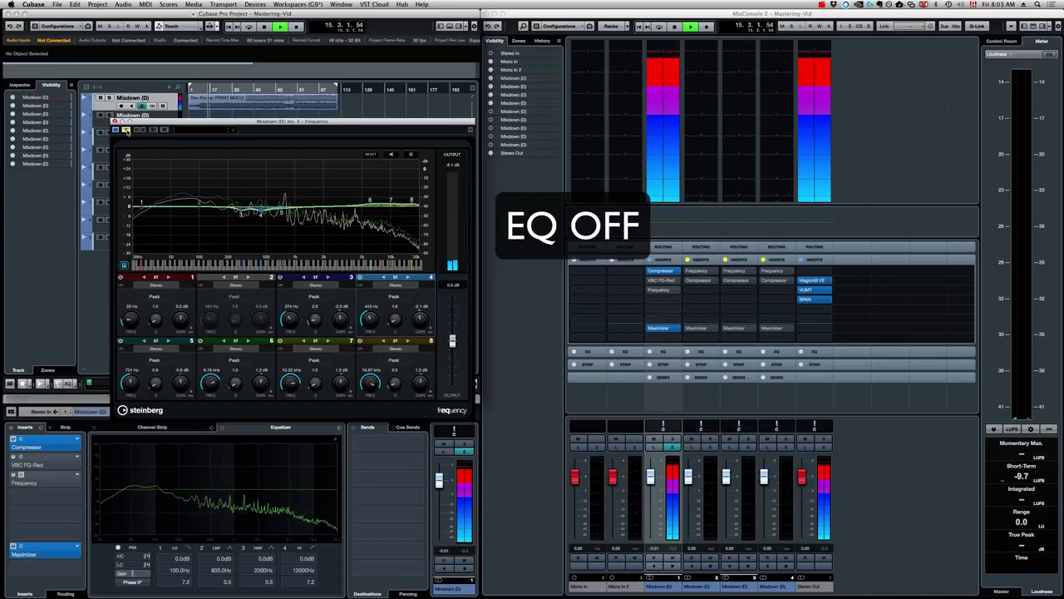
{"action": "left_click", "coordinate": [127, 131]}
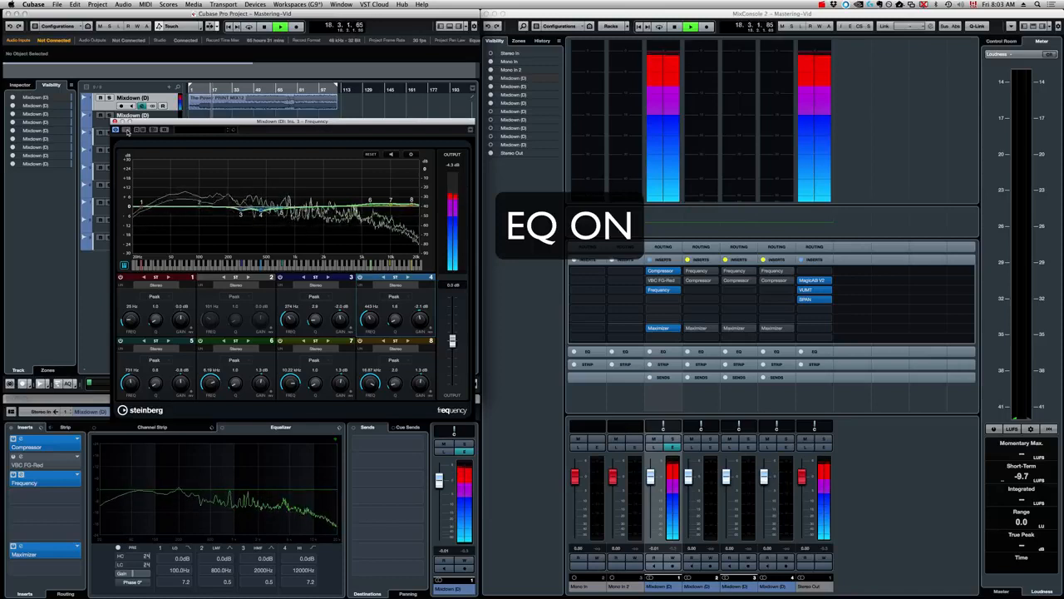
{"action": "key", "text": "space"}
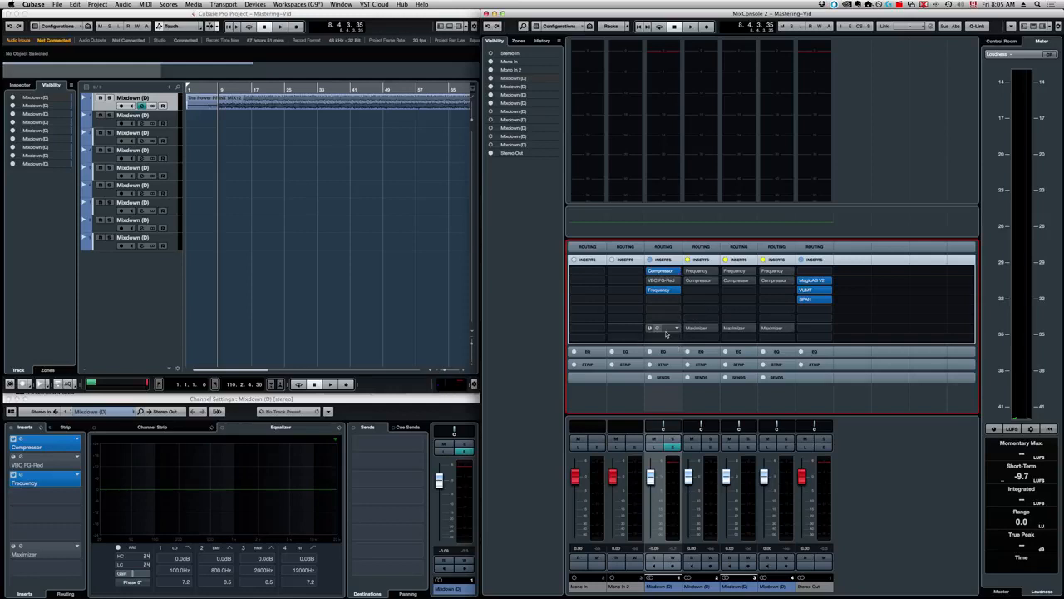
Open the Maximizer insert editor on the Mixdown channel and the VUMT meter on Stereo Out
{"action": "left_click", "coordinate": [650, 329]}
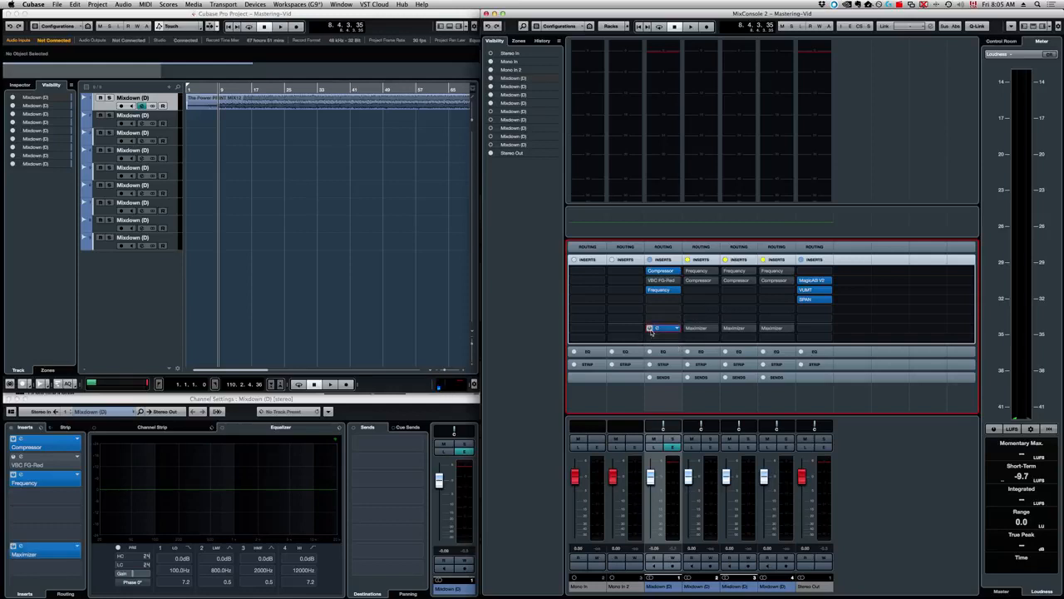
{"action": "double_click", "coordinate": [656, 329]}
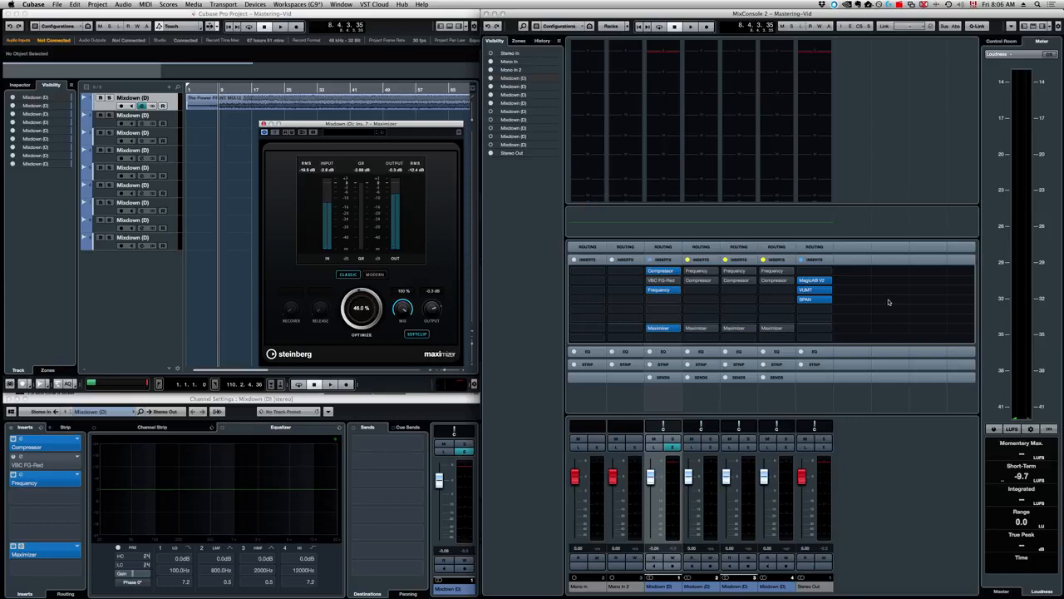
{"action": "double_click", "coordinate": [809, 293]}
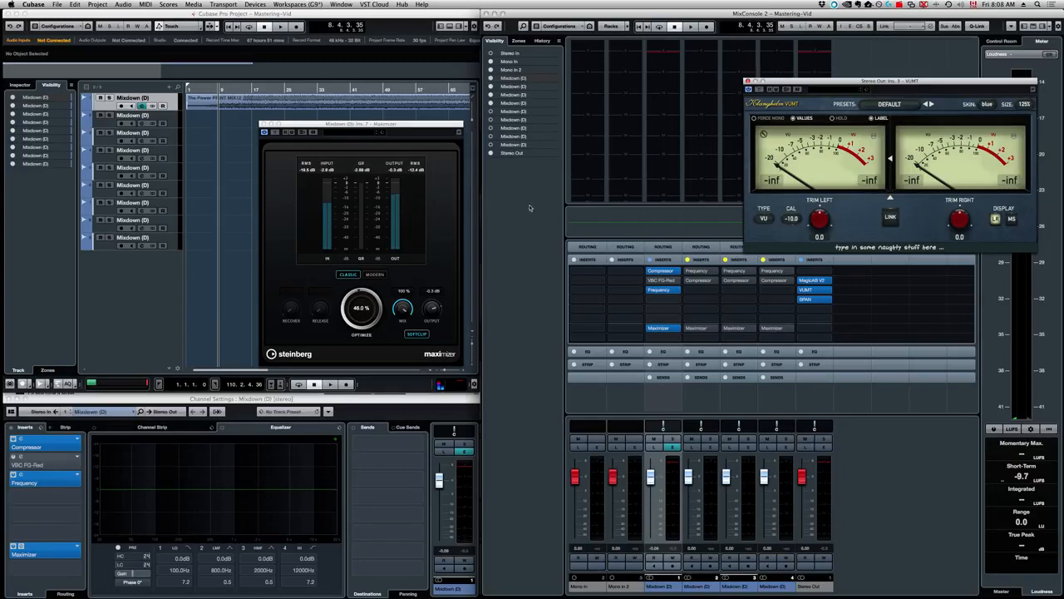
Reposition the Maximizer window and, during playback, set its Optimize amount to 49.8%
{"action": "left_click_drag", "start_coordinate": [373, 306], "coordinate": [348, 369]}
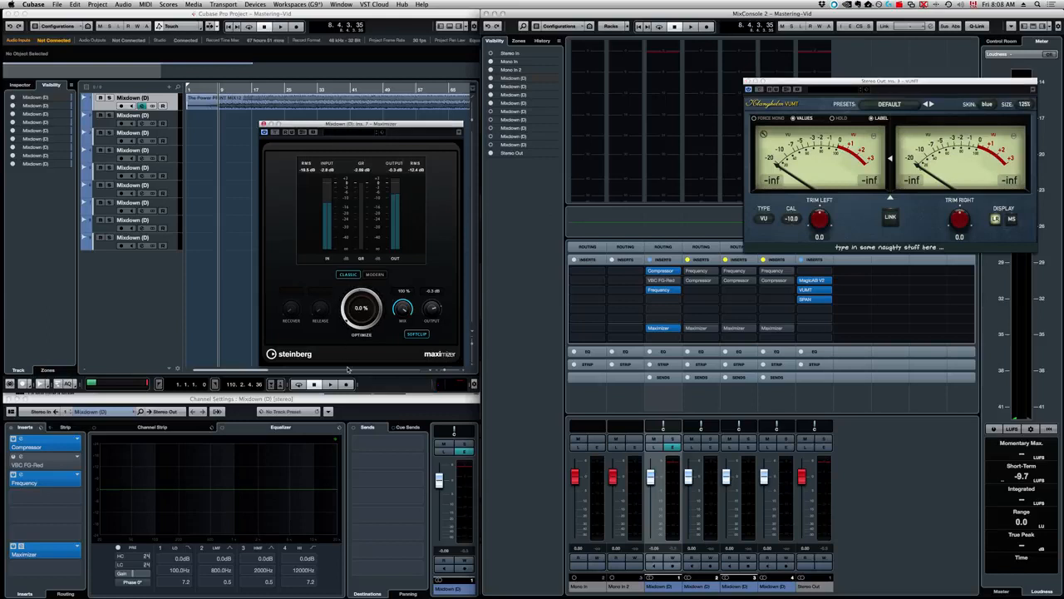
{"action": "left_click_drag", "start_coordinate": [360, 125], "coordinate": [324, 114]}
{"action": "key", "text": "space"}
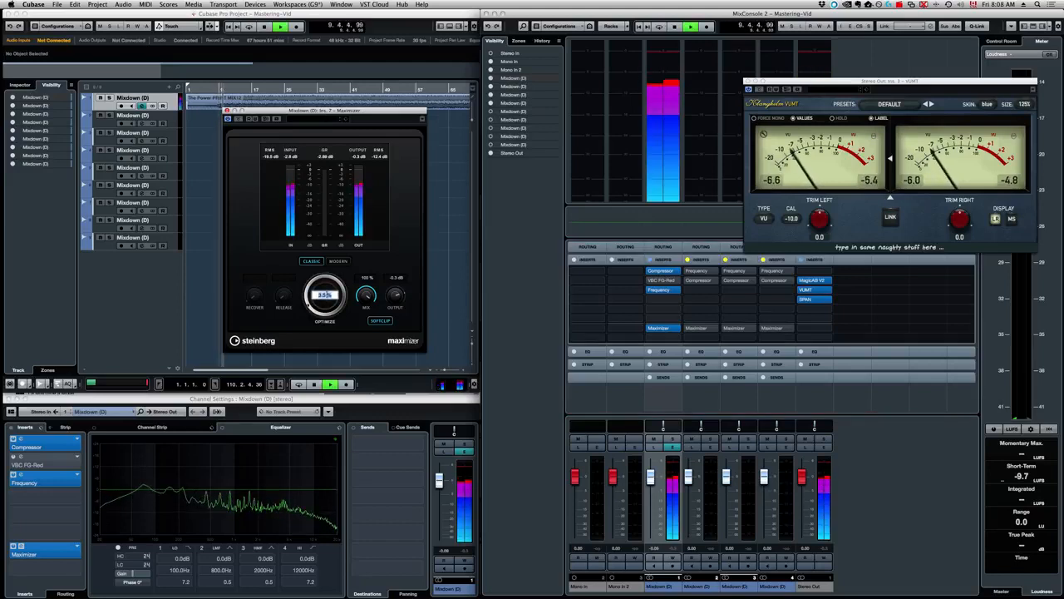
{"action": "mouse_move", "coordinate": [326, 300]}
{"action": "left_mouse_down"}
{"action": "mouse_move", "coordinate": [329, 267]}
{"action": "mouse_move", "coordinate": [327, 282]}
{"action": "left_mouse_up"}
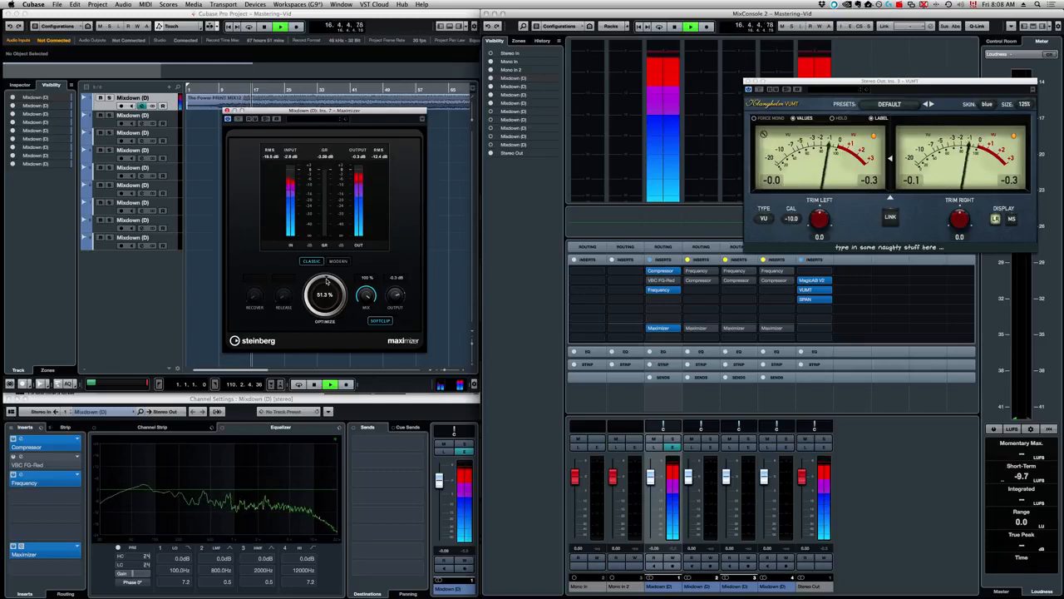
{"action": "left_click_drag", "start_coordinate": [325, 281], "coordinate": [326, 286]}
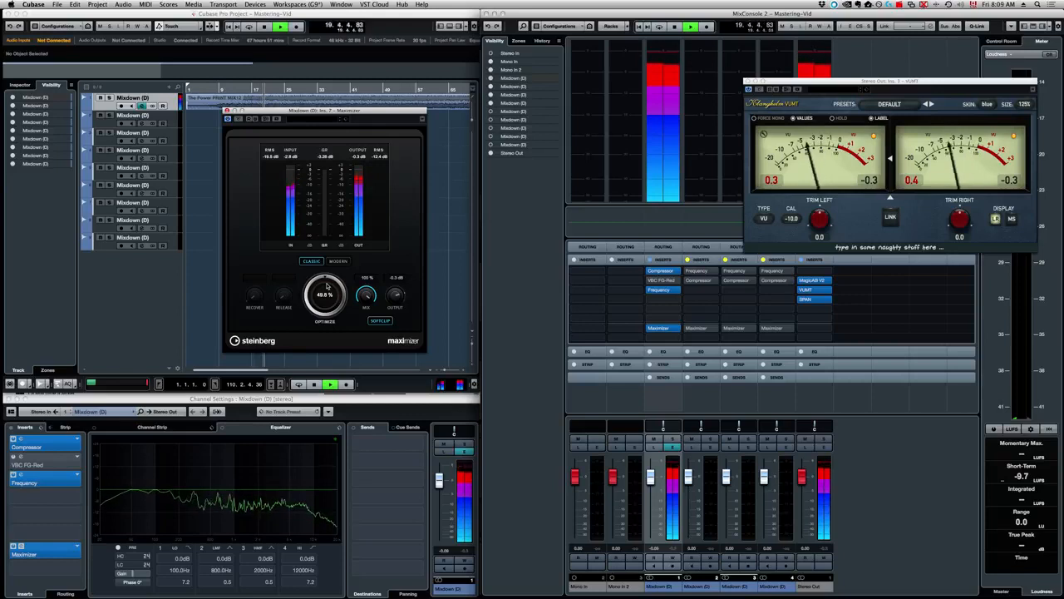
{"action": "key", "text": "space"}
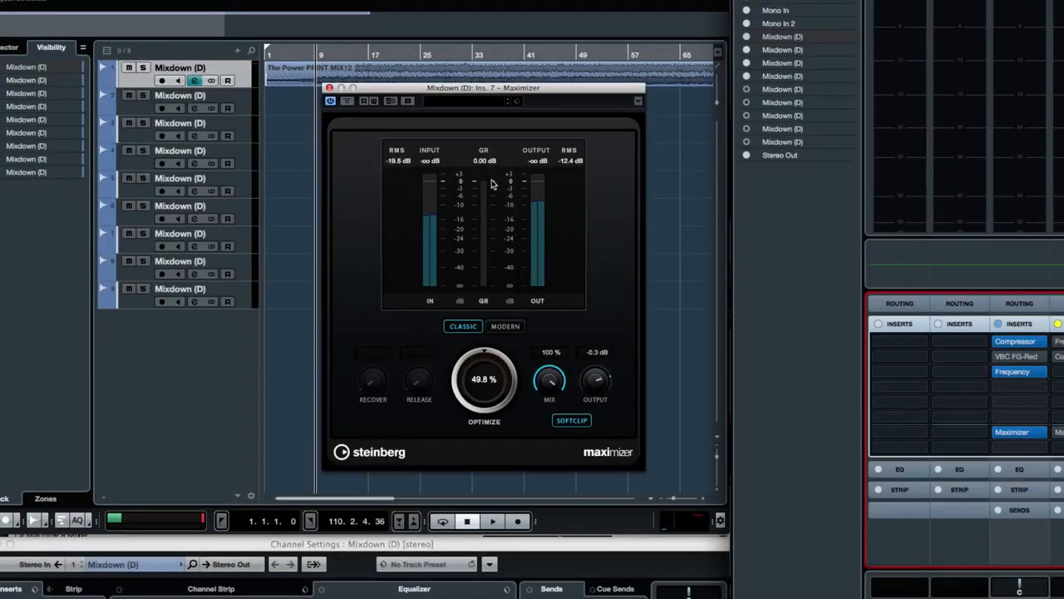
{"action": "key", "text": "space"}
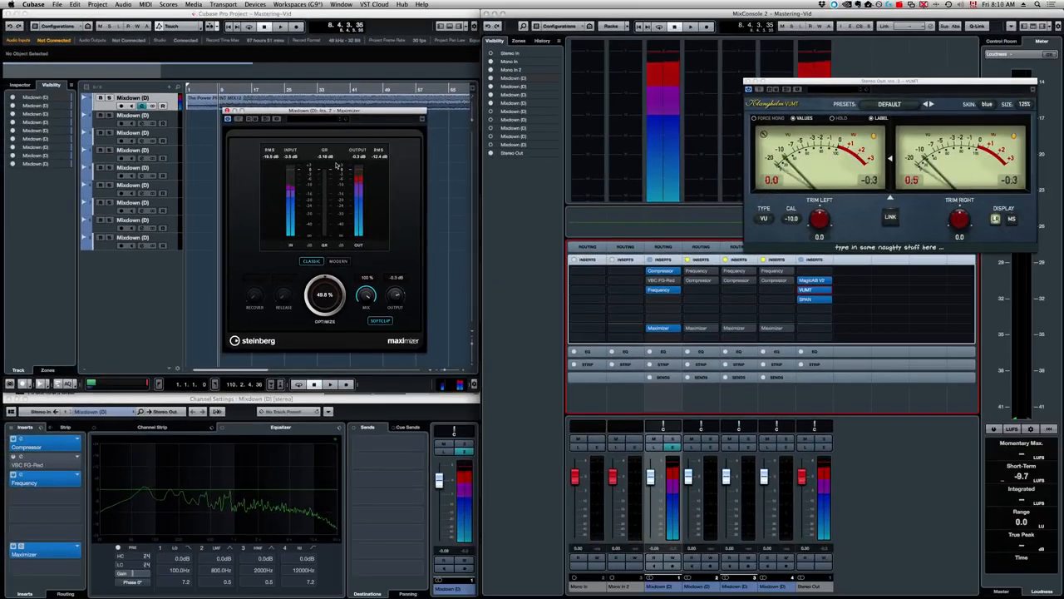
{"action": "key", "text": "space"}
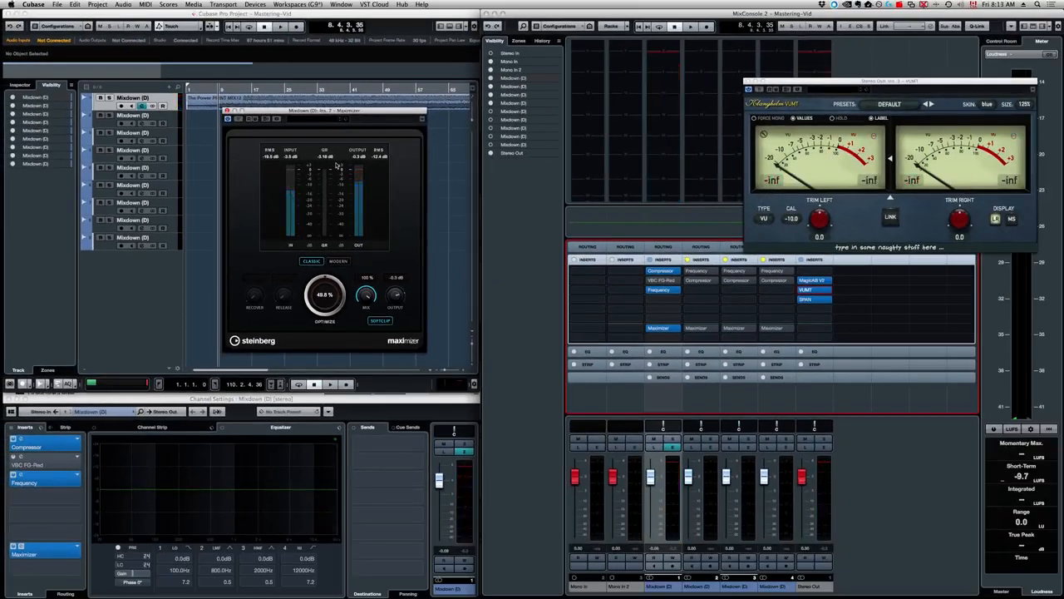